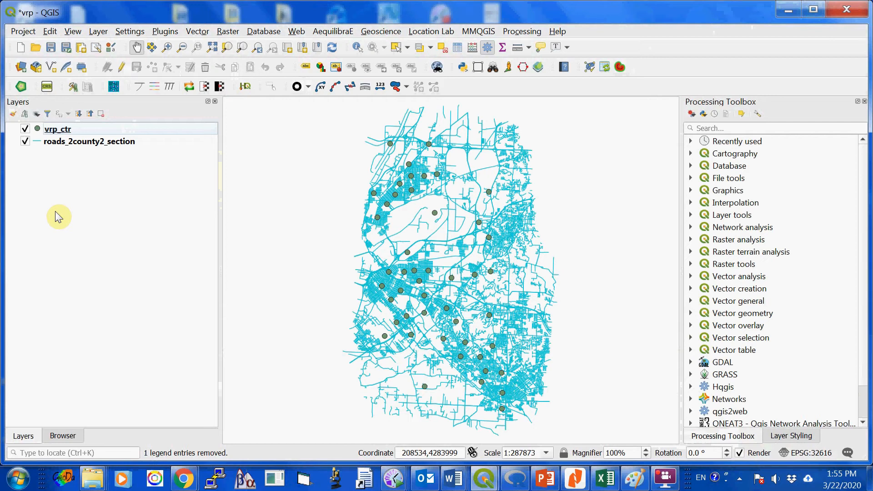
- Open the attribute table of the vrp_ctr layer and sort its records by code in ascending order
click(59, 130)
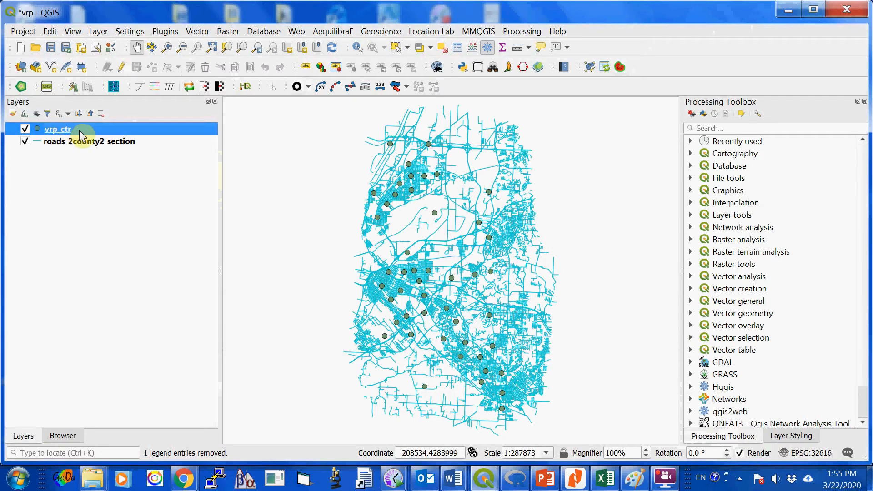
click(456, 46)
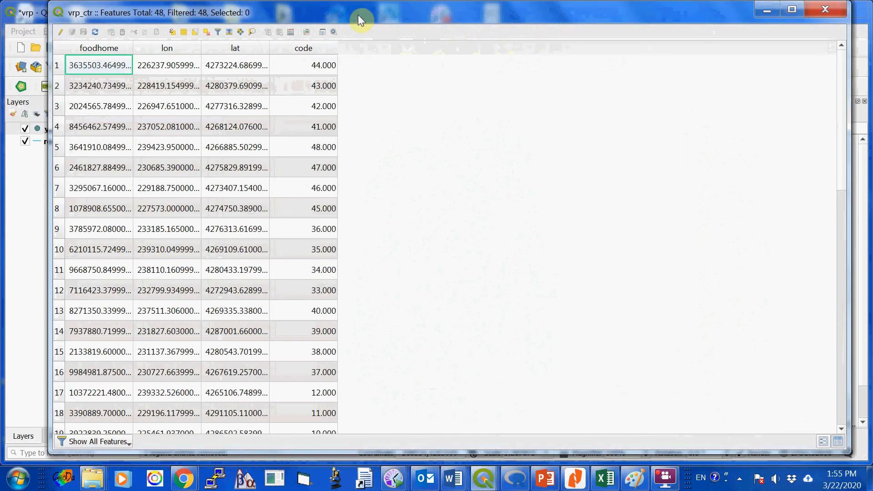
drag(358, 14, 373, 10)
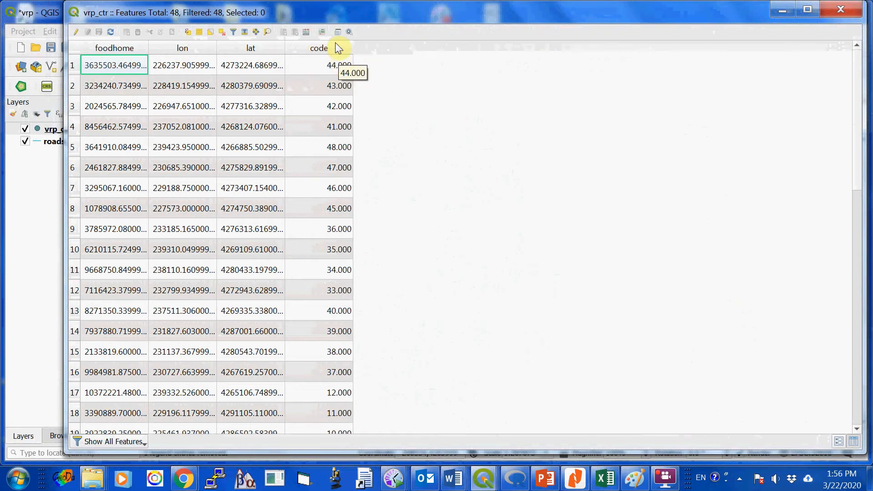
drag(476, 13, 477, 22)
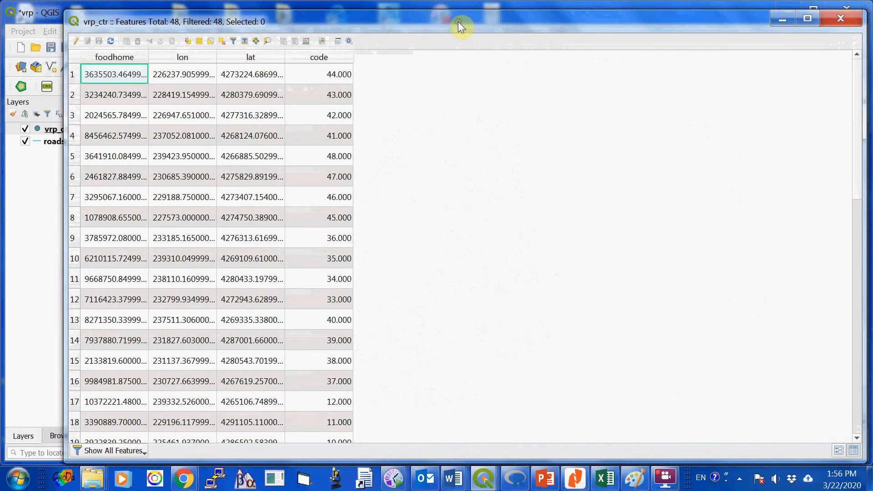
click(318, 56)
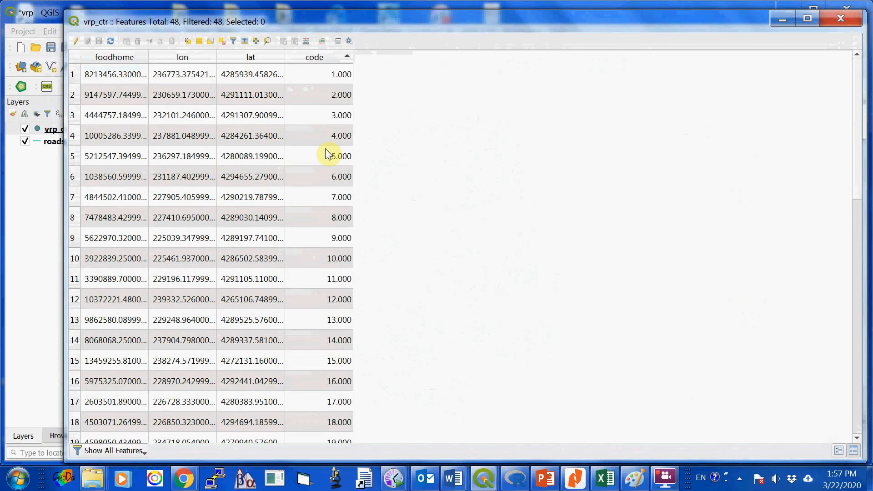
- Highlight the records with code 7 and code 1 in turn, then close the table and clear the feature selection
click(73, 197)
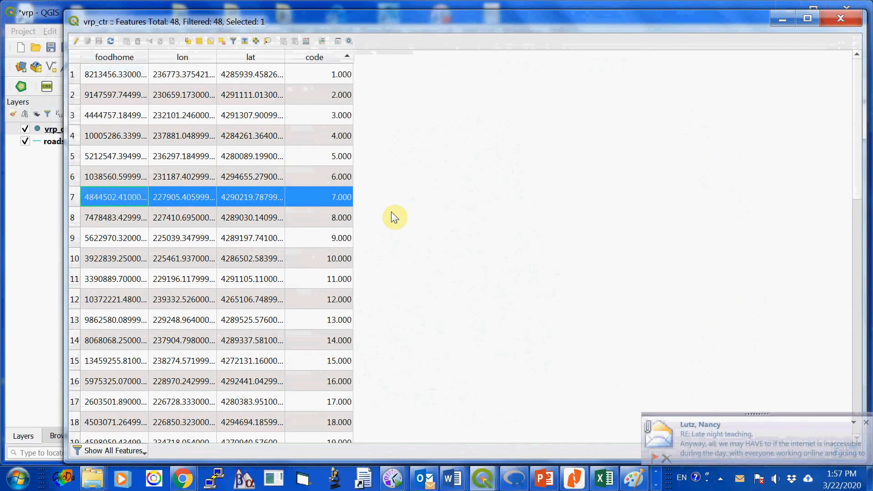
click(73, 73)
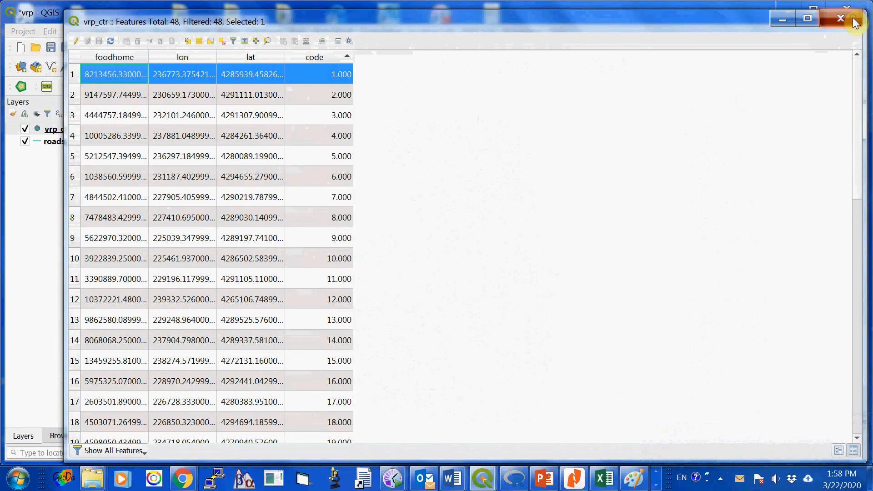
click(840, 18)
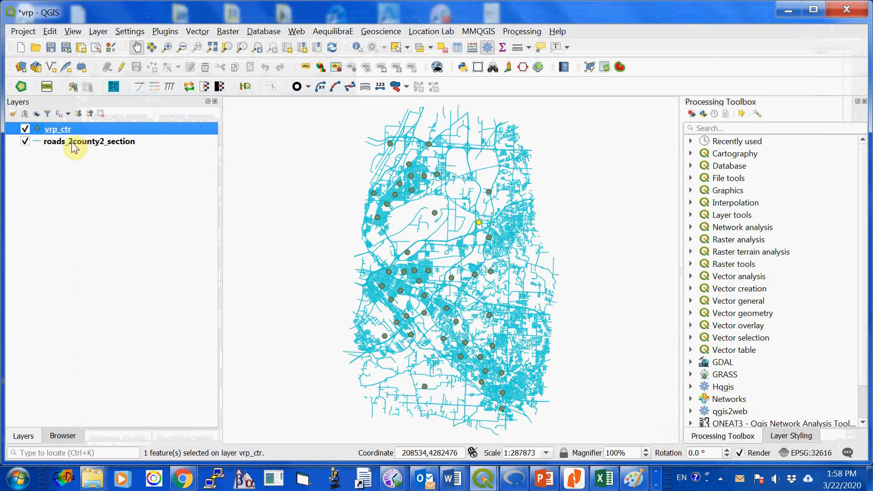
click(97, 145)
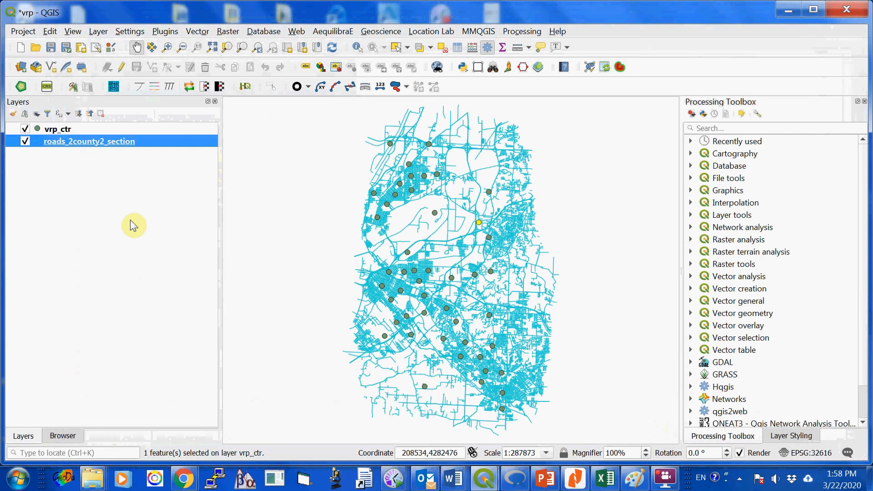
click(442, 47)
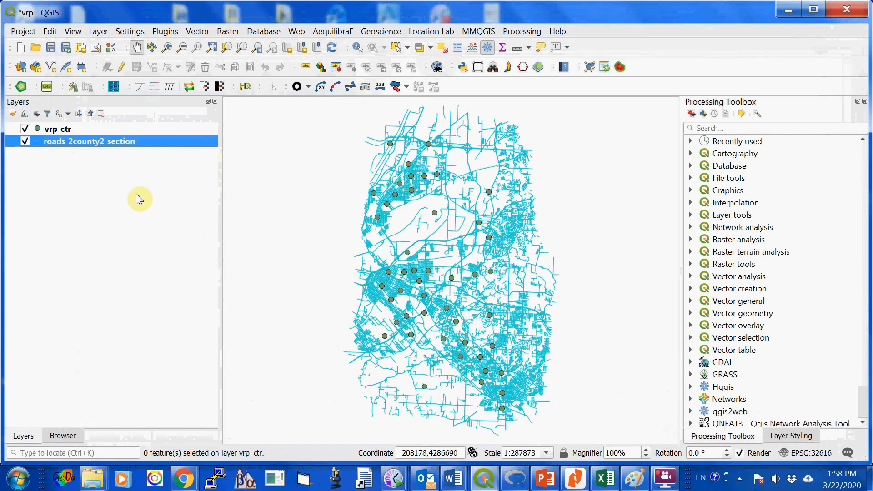
- Open the QNEAT3 distance matrix tool OD Matrix from Points as Table (n:n) from the processing algorithms
click(66, 129)
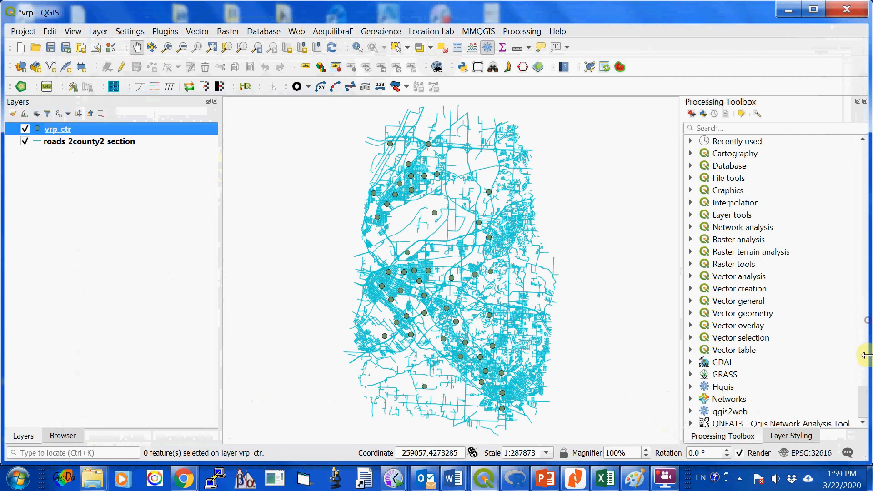
double_click(719, 424)
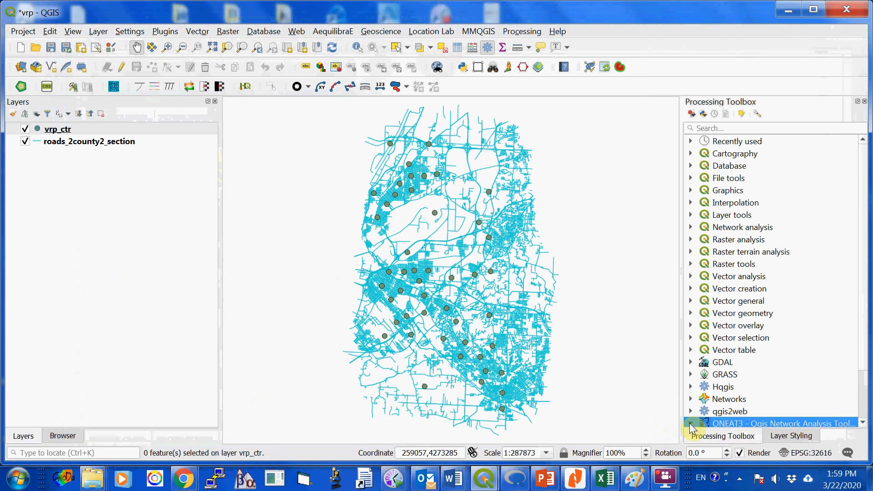
click(861, 301)
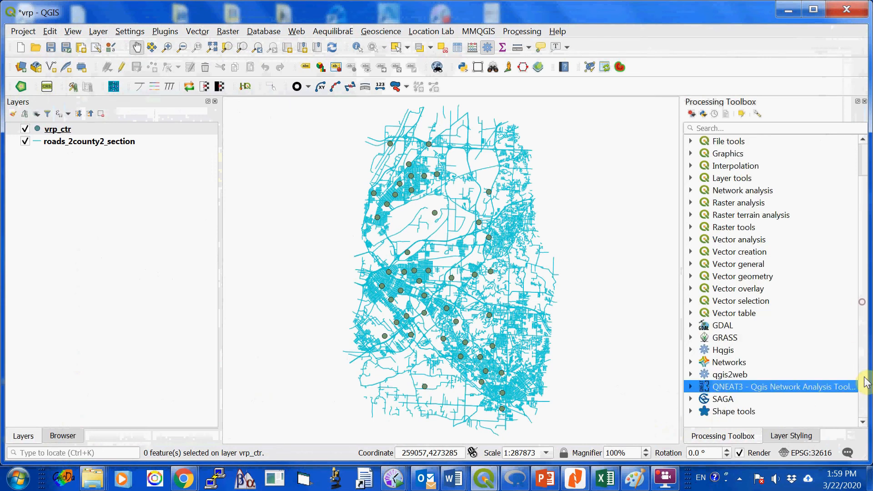
click(692, 387)
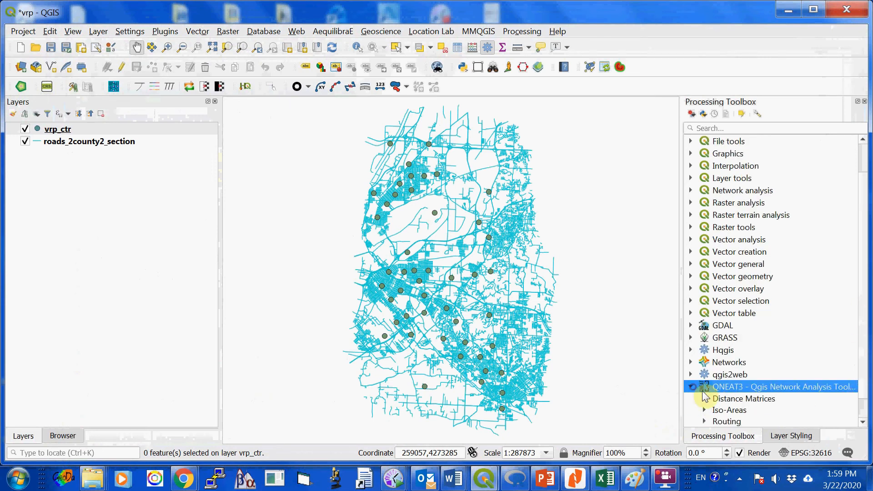
double_click(732, 399)
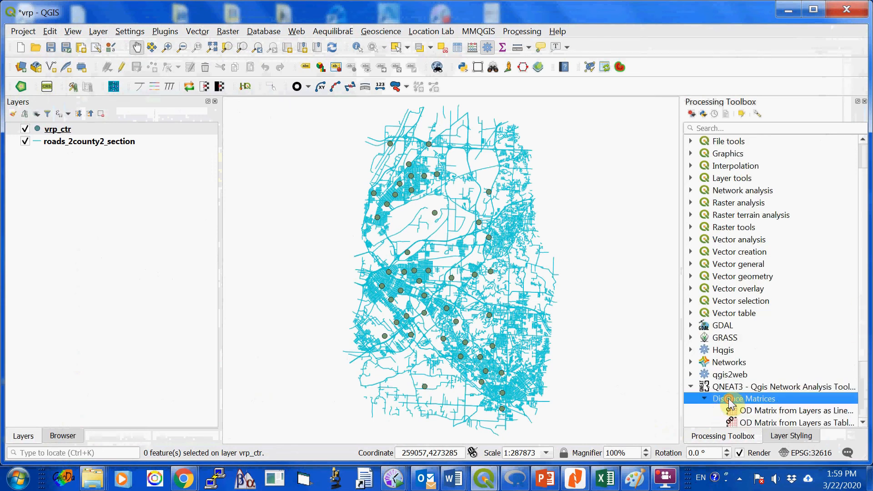
click(863, 369)
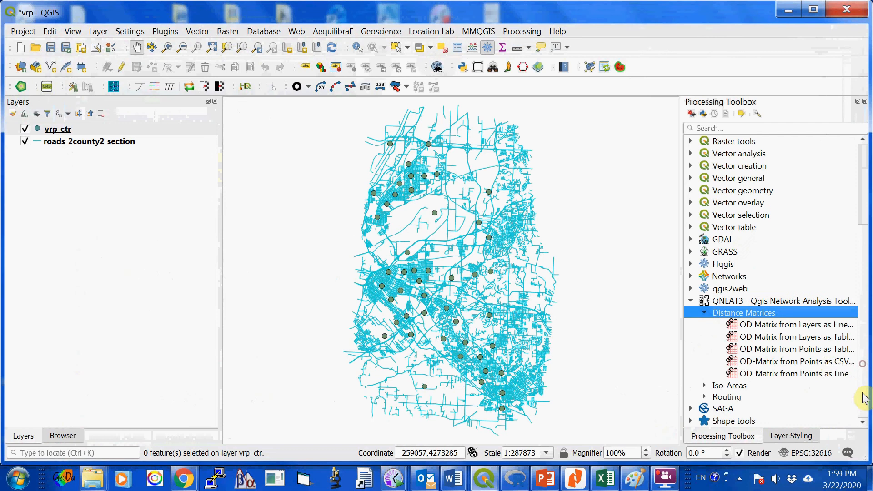
click(788, 353)
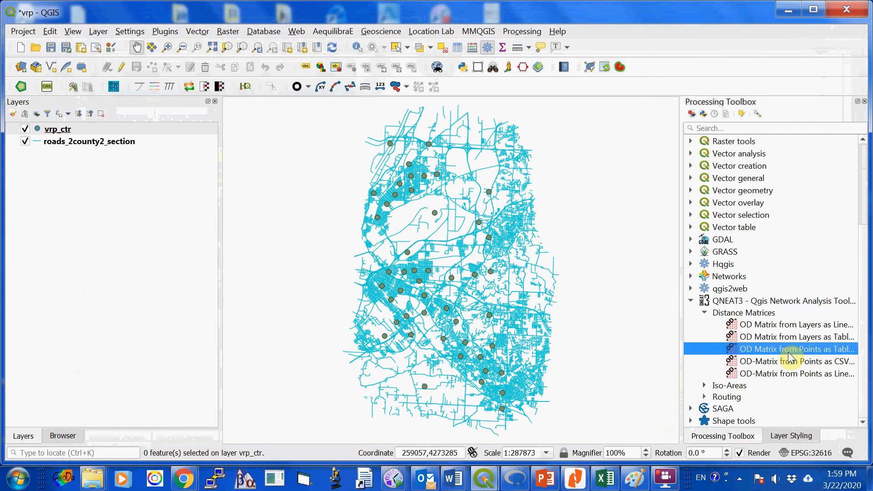
double_click(760, 348)
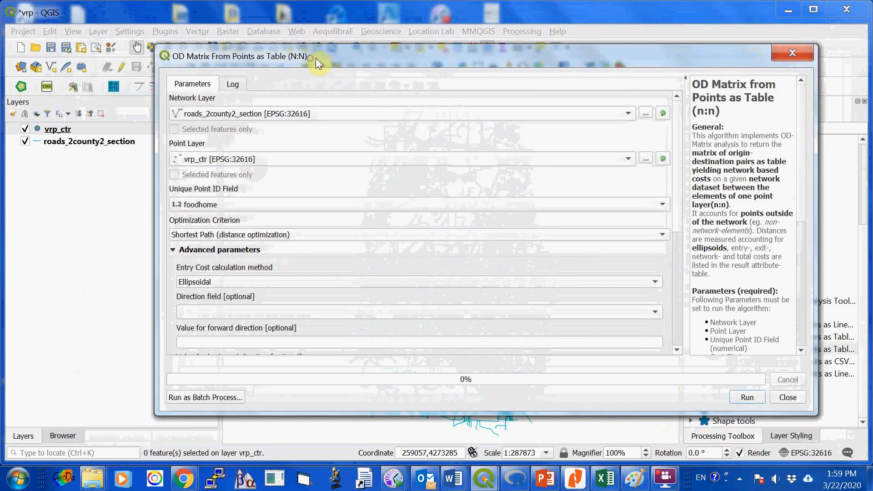
- Set the Unique Point ID Field to code and run the OD matrix on roads_2county2_section and vrp_ctr using Shortest Path
drag(315, 58, 325, 58)
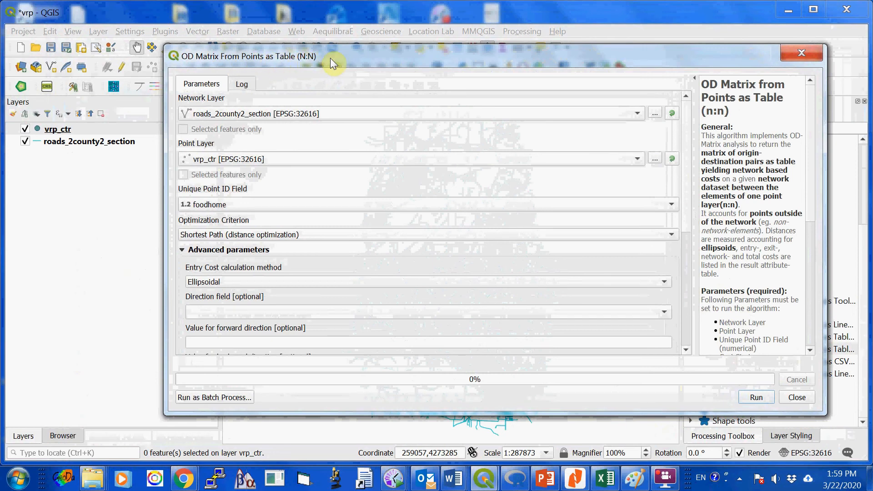
drag(330, 58, 356, 54)
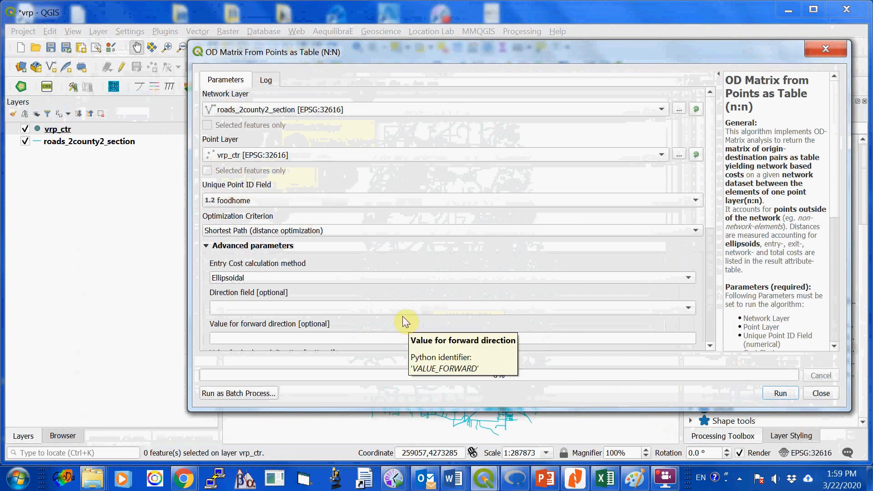
click(687, 201)
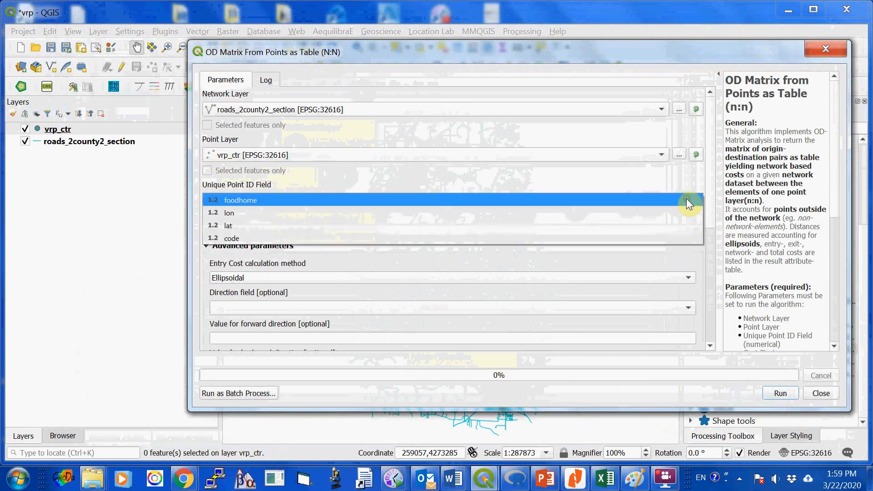
click(301, 238)
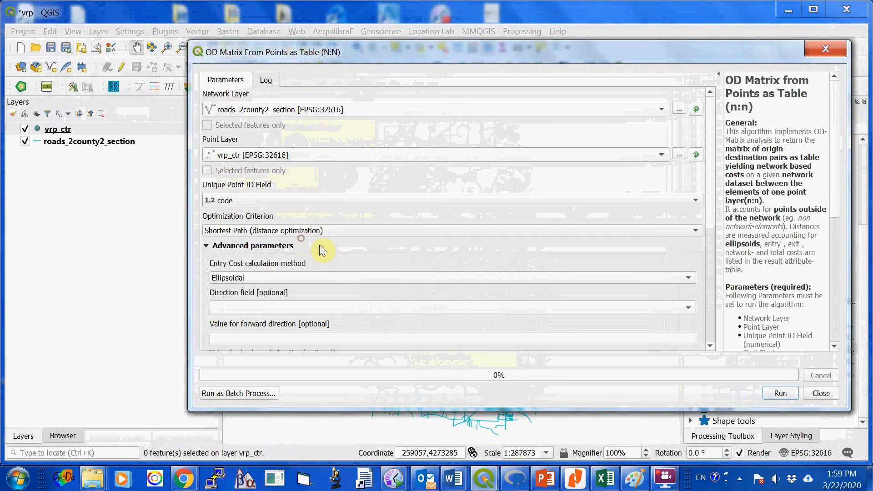
drag(373, 46, 364, 45)
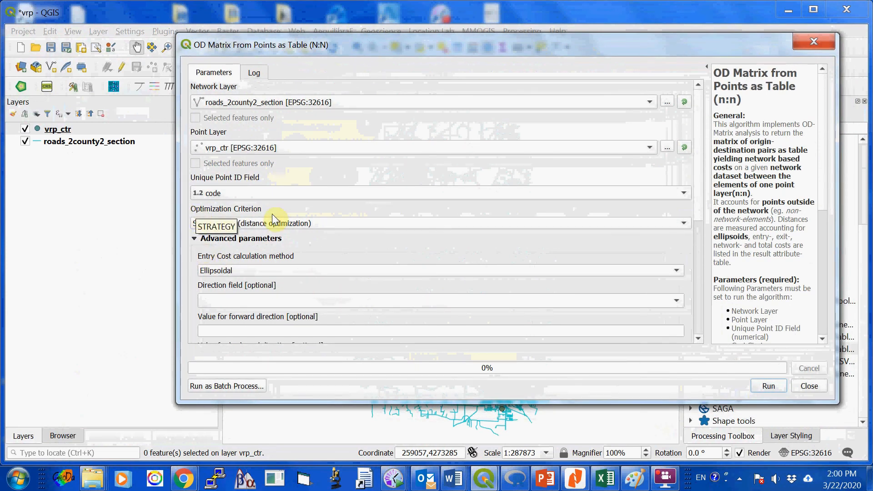
click(759, 386)
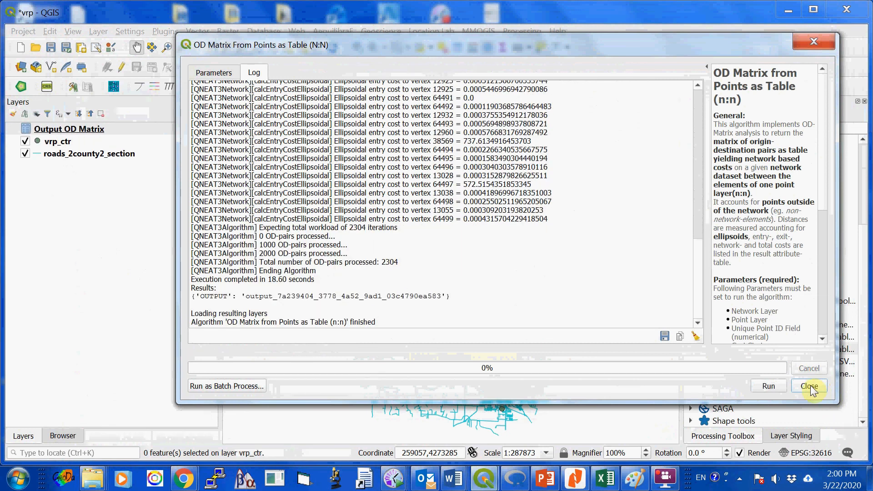
click(809, 386)
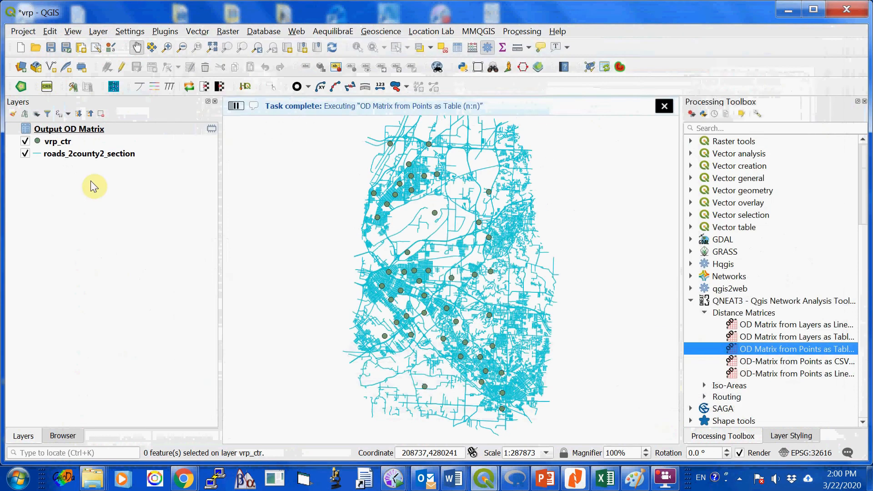
- Examine the Output OD Matrix attribute table through to its last record, then close it
click(66, 132)
right_click(66, 132)
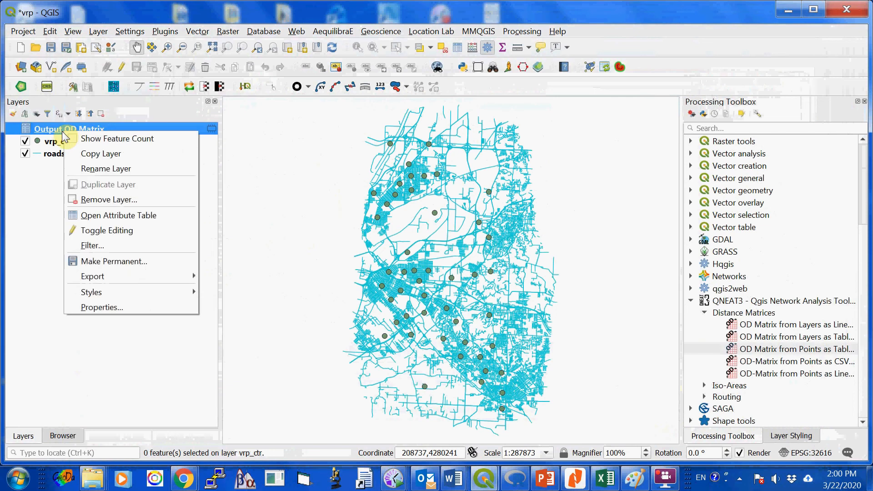
click(56, 131)
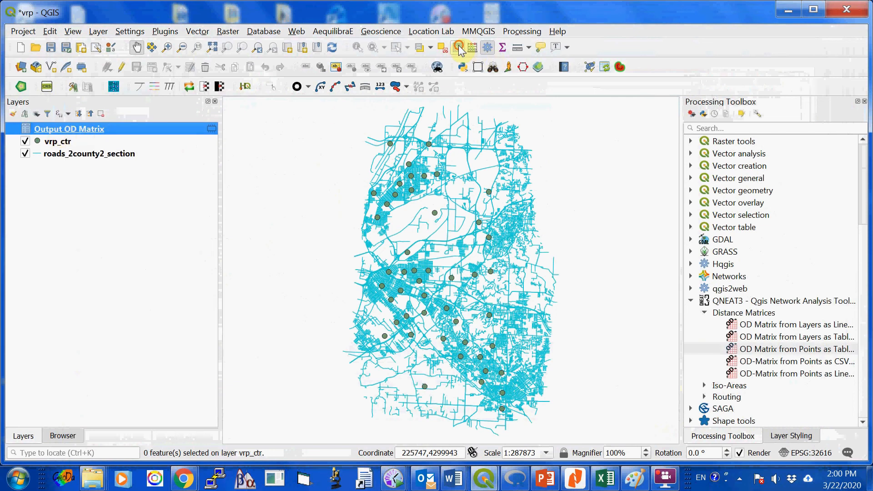
click(457, 47)
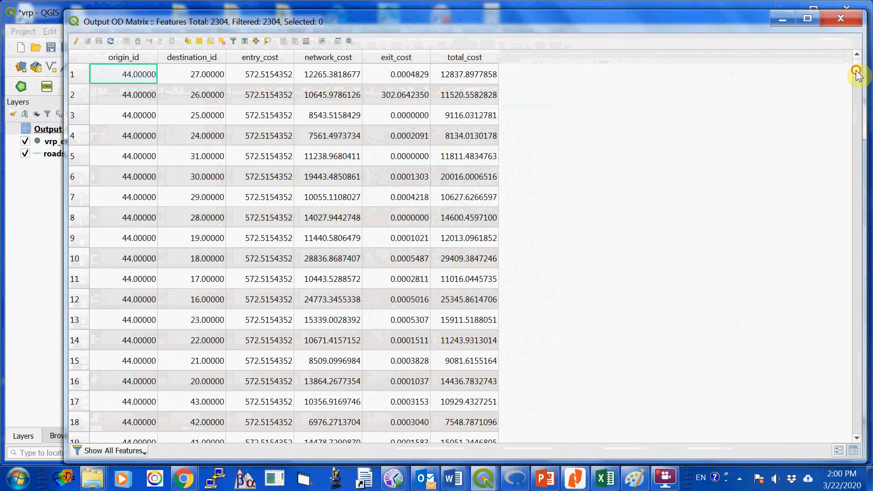
drag(856, 73, 856, 441)
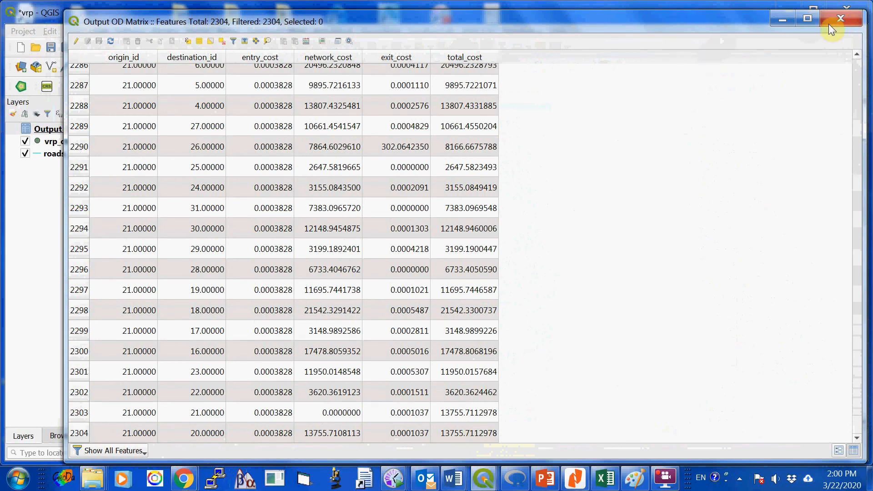
click(840, 20)
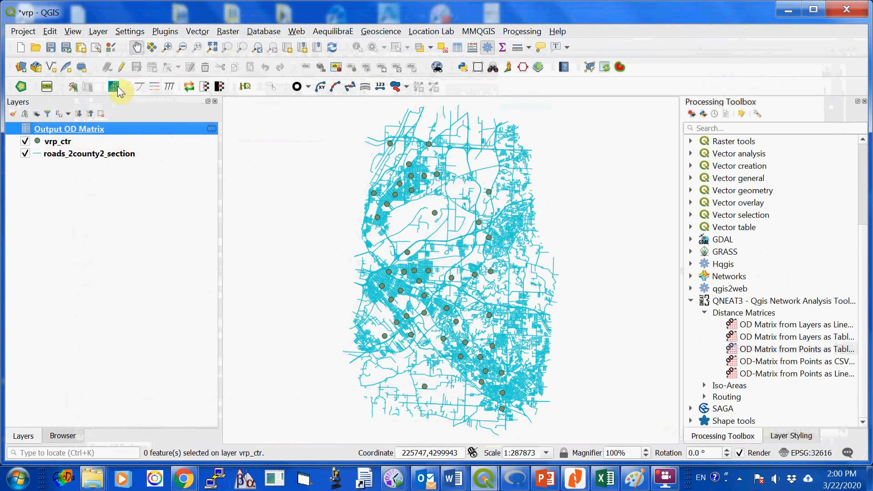
- Start saving the Output OD Matrix layer to a file with the format set to Comma Separated Value [CSV]
click(102, 31)
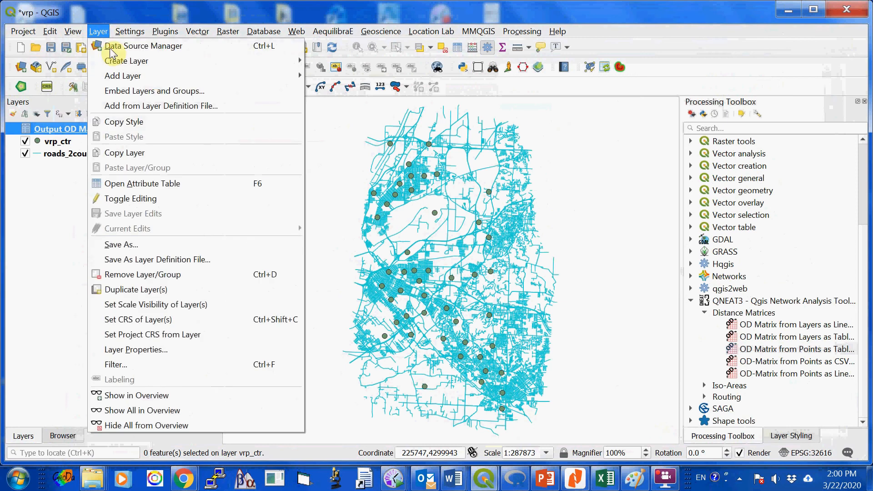
click(169, 241)
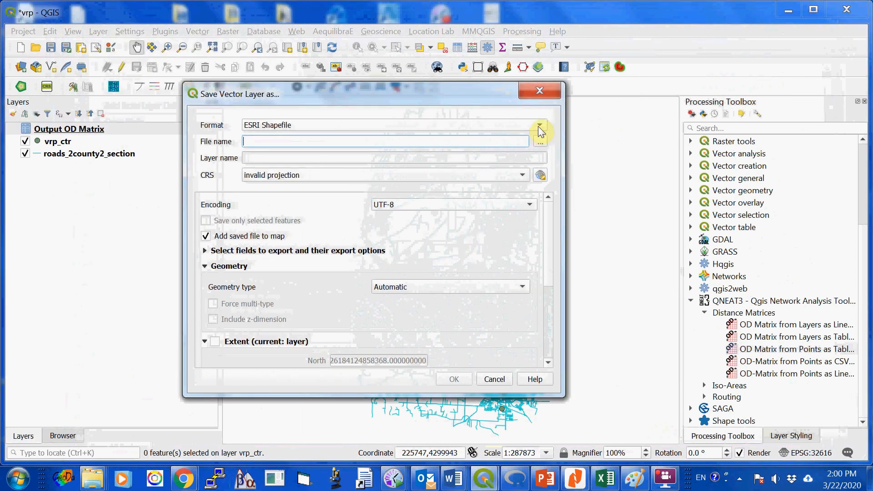
click(540, 129)
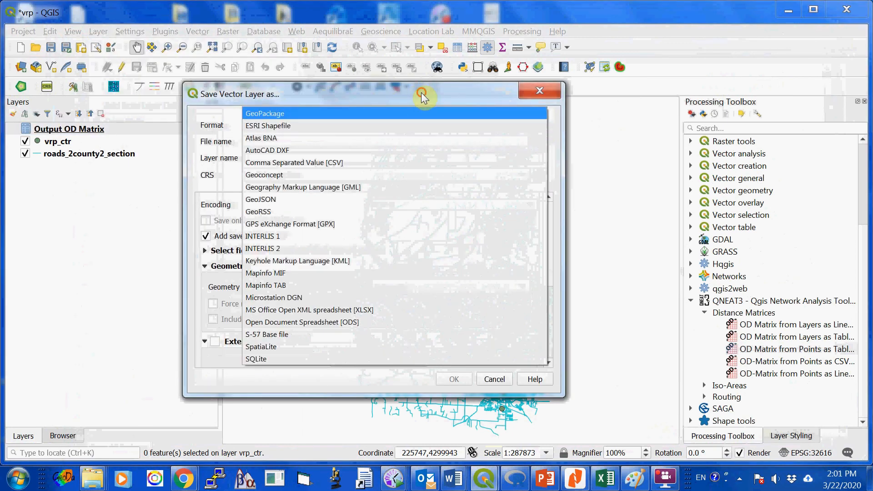
click(421, 91)
click(541, 127)
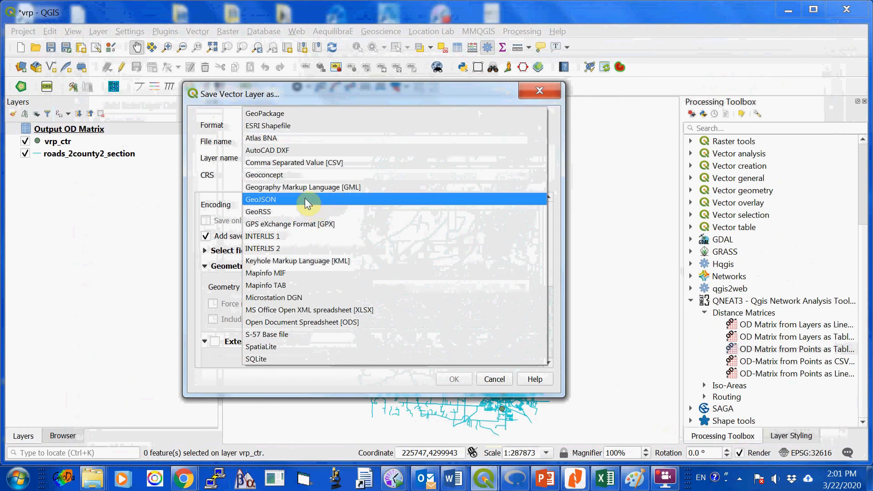
click(323, 164)
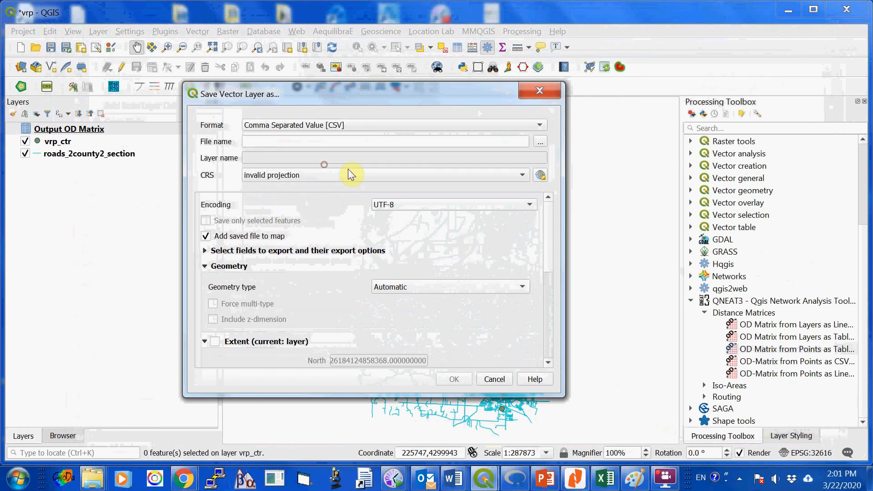
- Name the output file edgelist48 in the demo folder and export the matrix, keeping the saved file added to the map
click(542, 143)
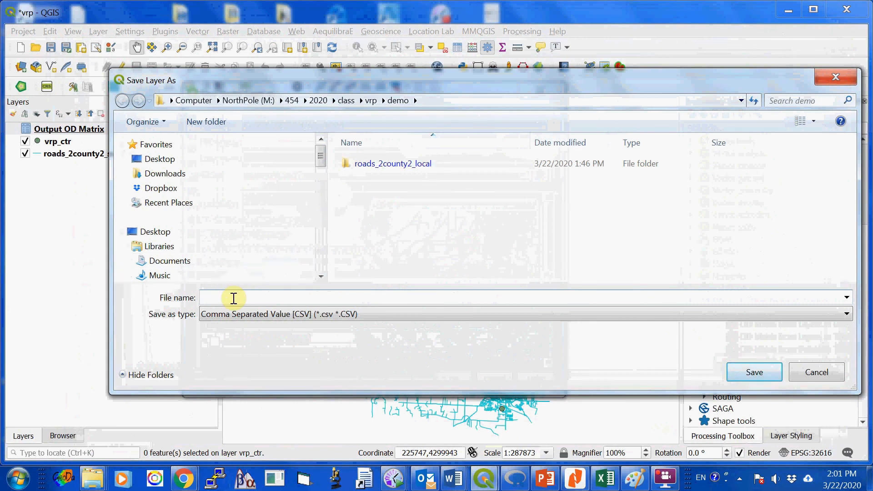
text(edge)
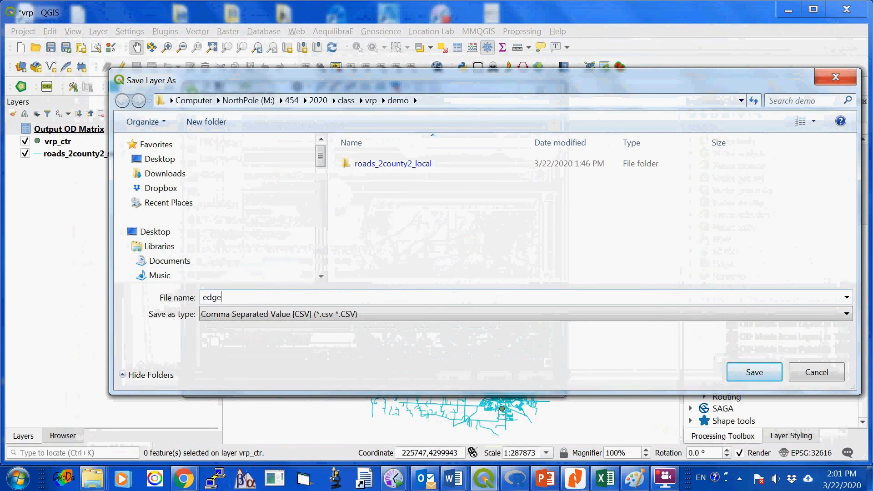
text(list48)
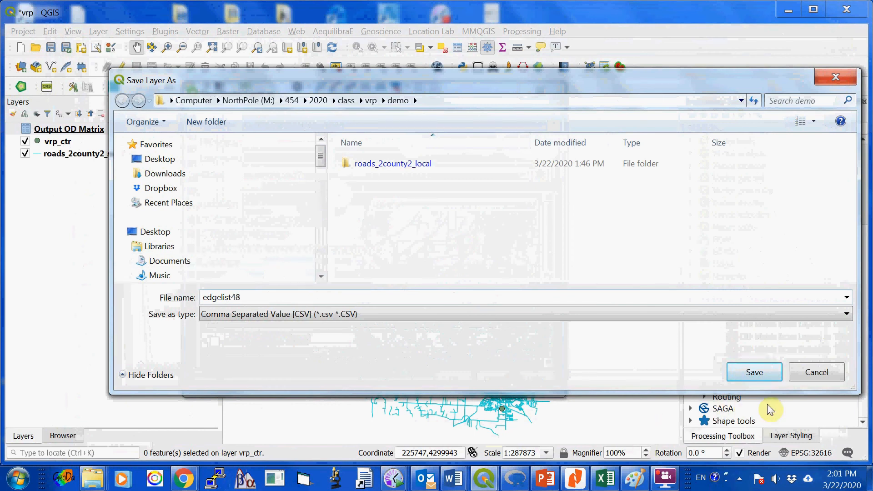
click(748, 372)
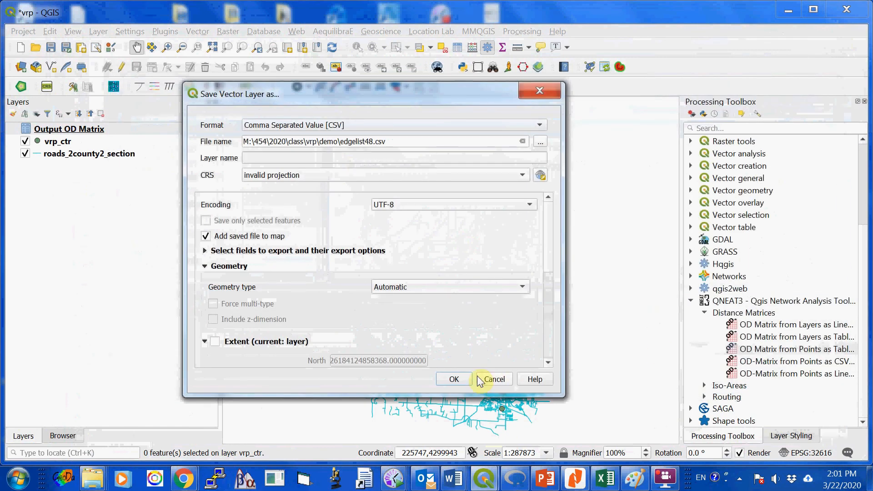
click(454, 379)
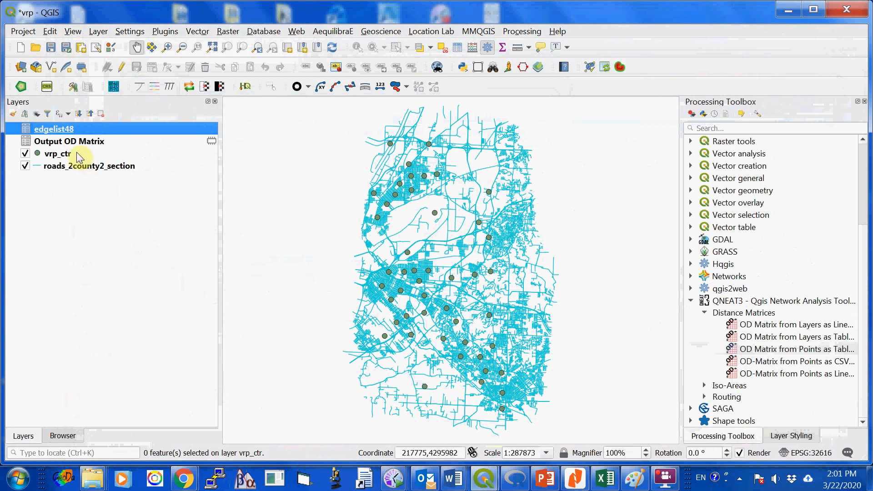
- Export the vrp_ctr layer as a CSV file named vrp_ctr_data in the demo folder, with CRS EPSG:32616
click(55, 155)
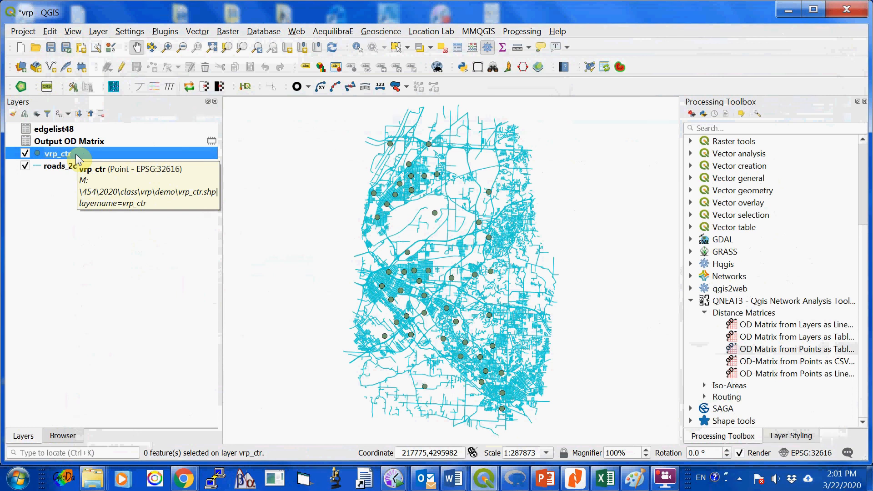
click(98, 31)
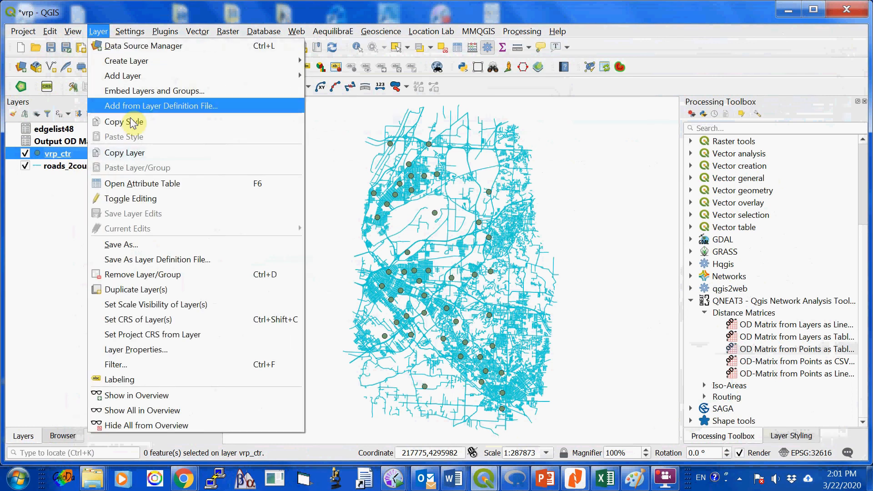
click(139, 245)
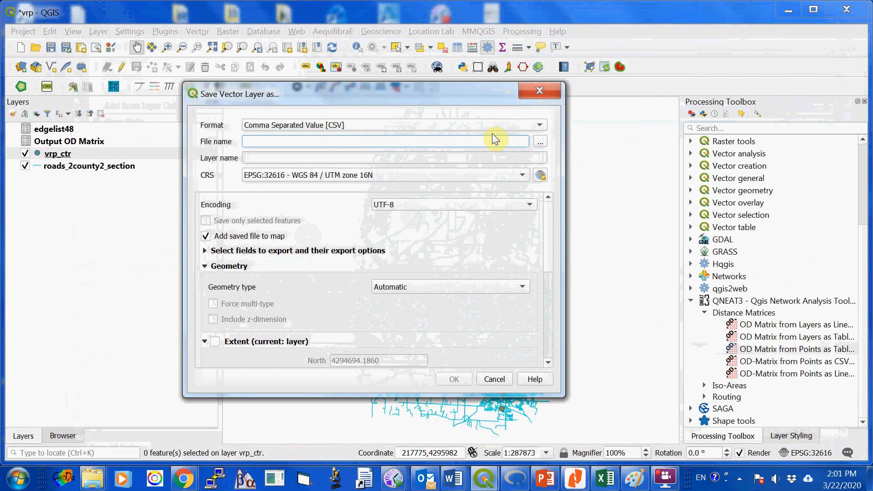
drag(321, 96, 396, 89)
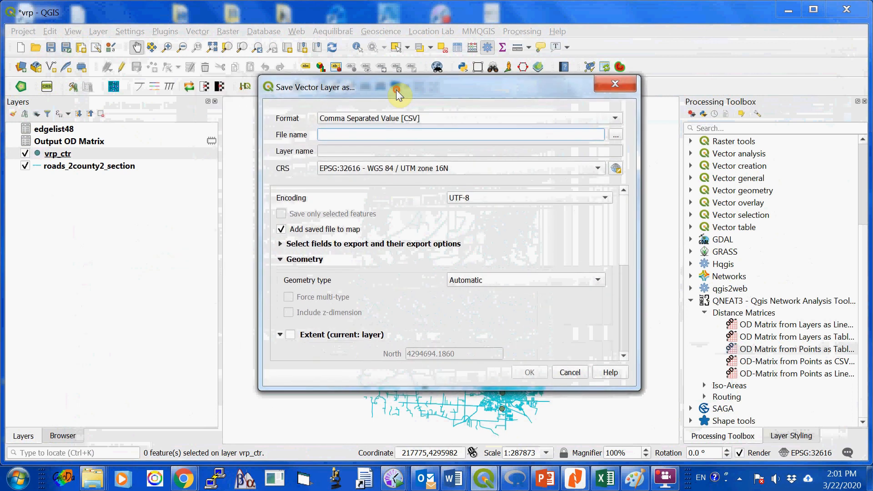
click(616, 135)
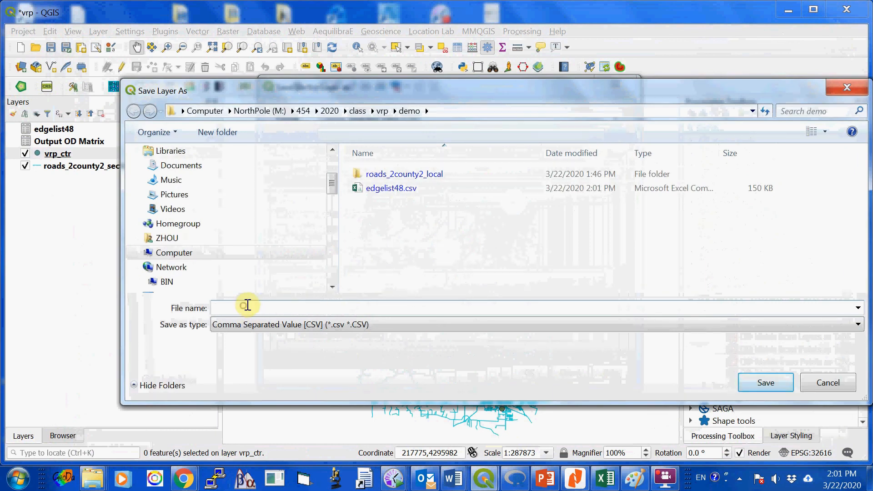
text(vrp)
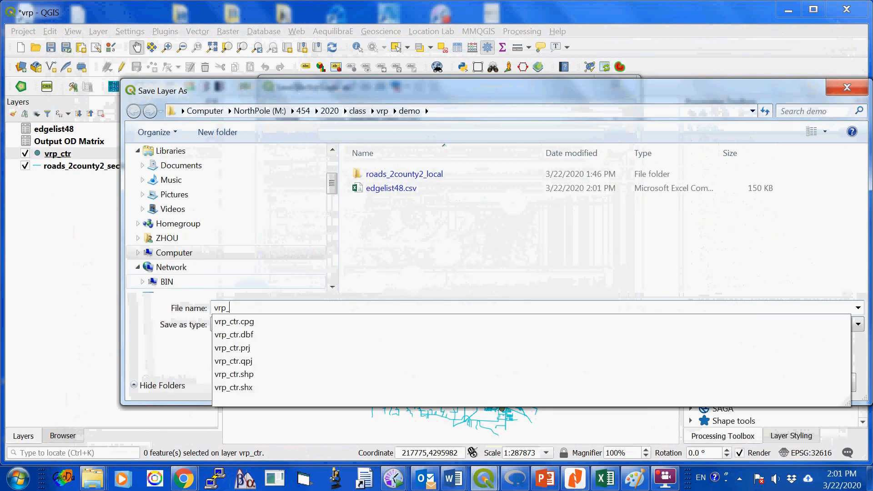
text(_ctr_data)
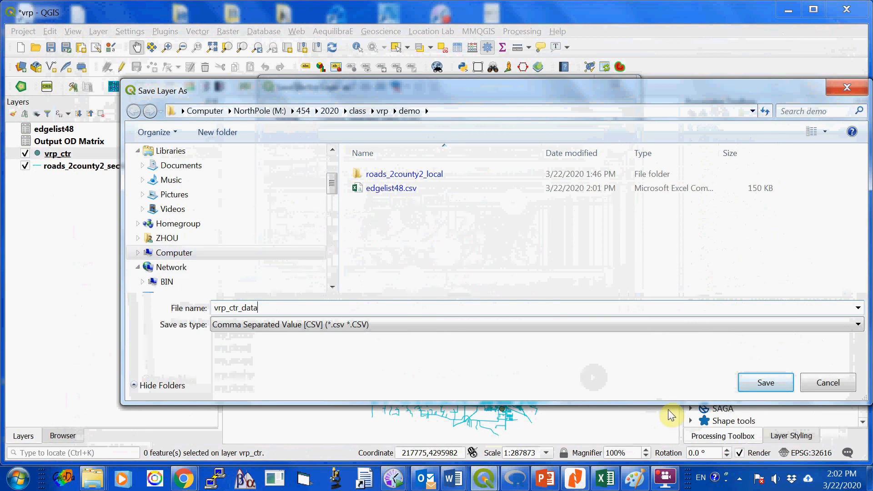
click(765, 383)
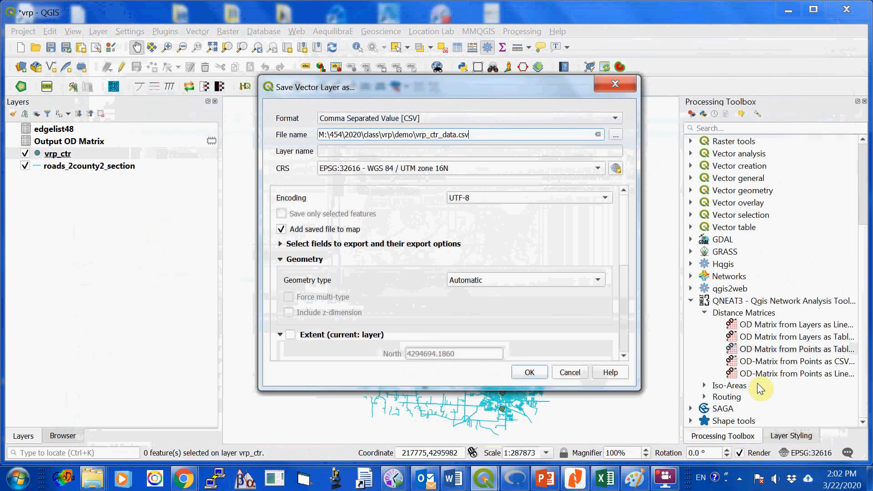
click(530, 373)
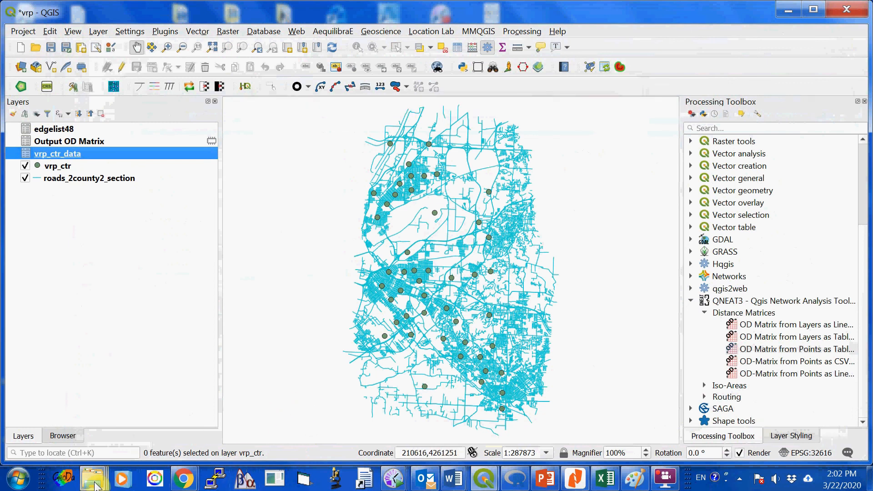
- Switch to the demo folder in Windows Explorer and open edgelist48.csv in Excel as read-only
mouse_move(95, 484)
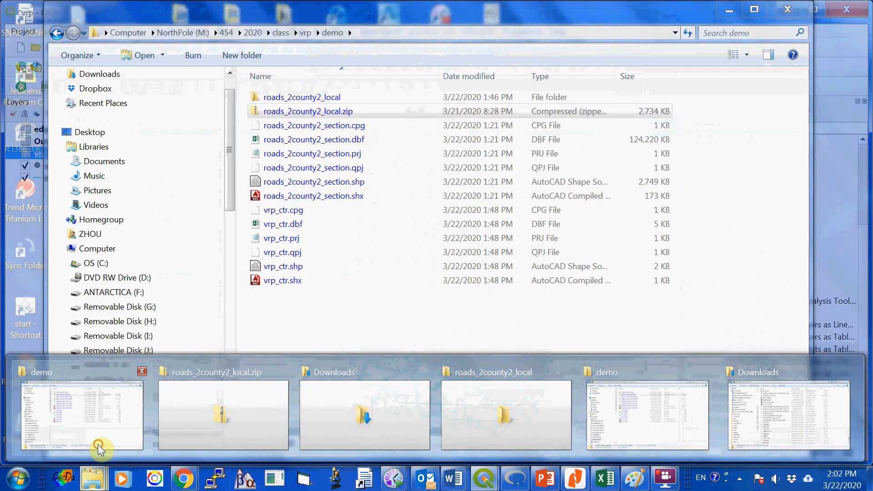
click(97, 444)
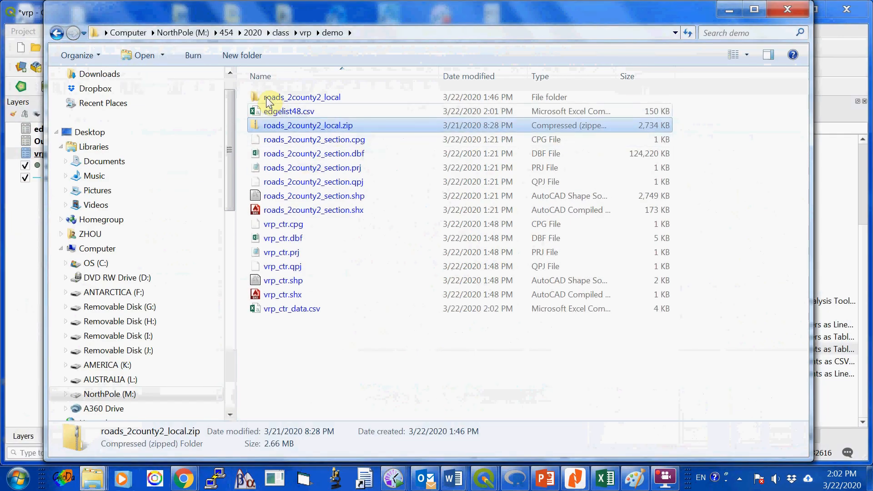
click(302, 111)
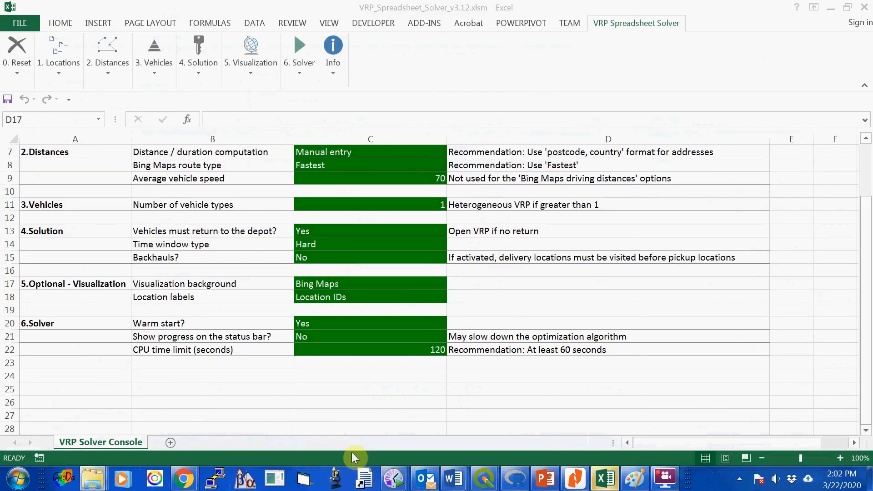
click(605, 479)
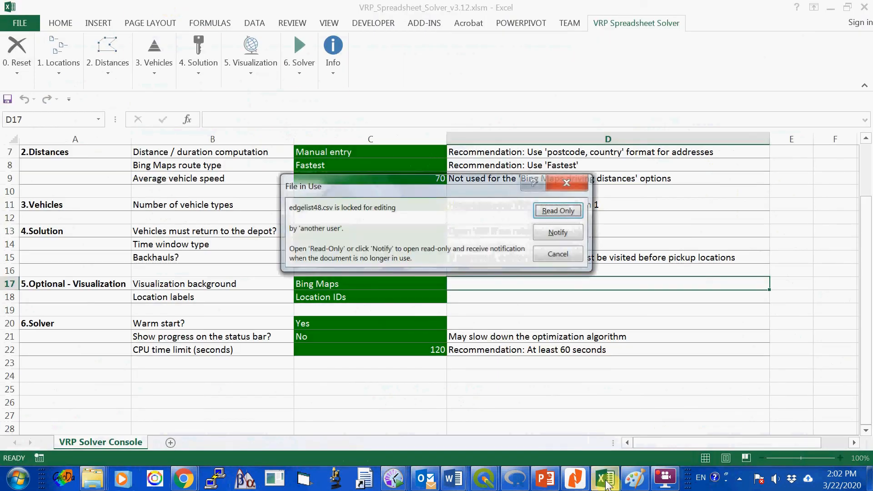
click(559, 214)
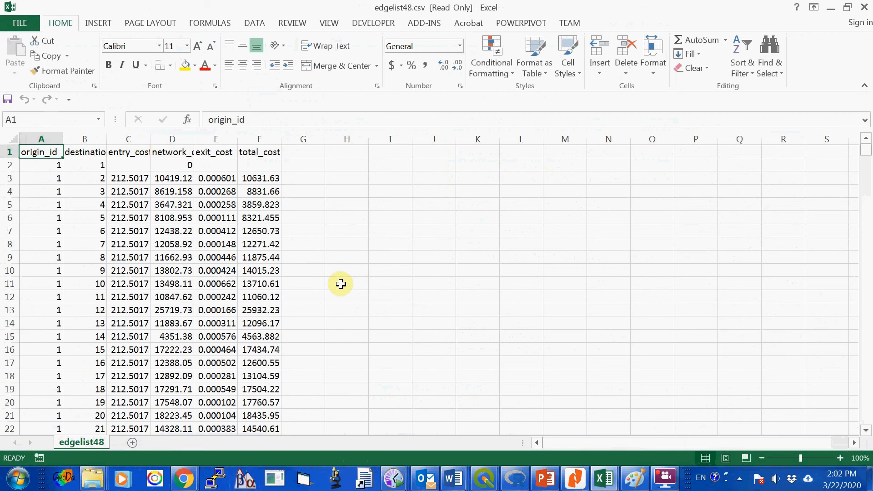
- Examine the total_cost values of the origin-destination pairs down the sheet, and return to the first row
scroll(340, 283, down, 2)
scroll(340, 284, up, 2)
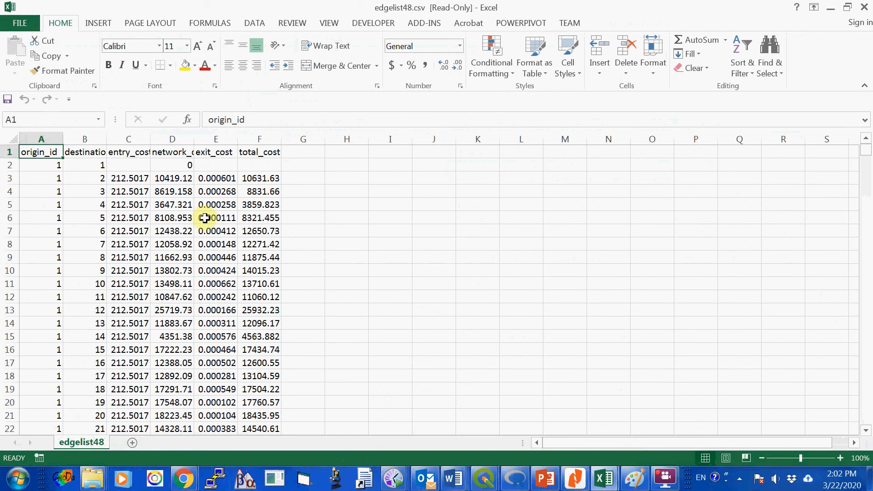
click(262, 139)
scroll(342, 234, down, 13)
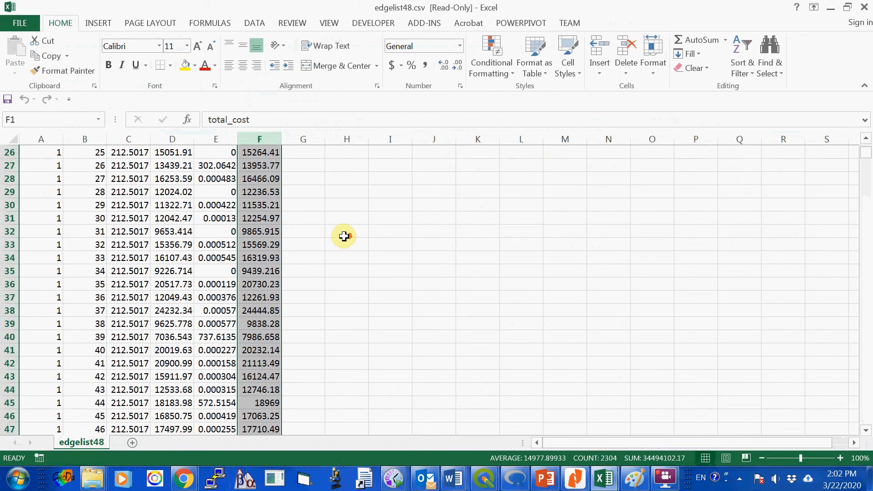
scroll(343, 236, down, 15)
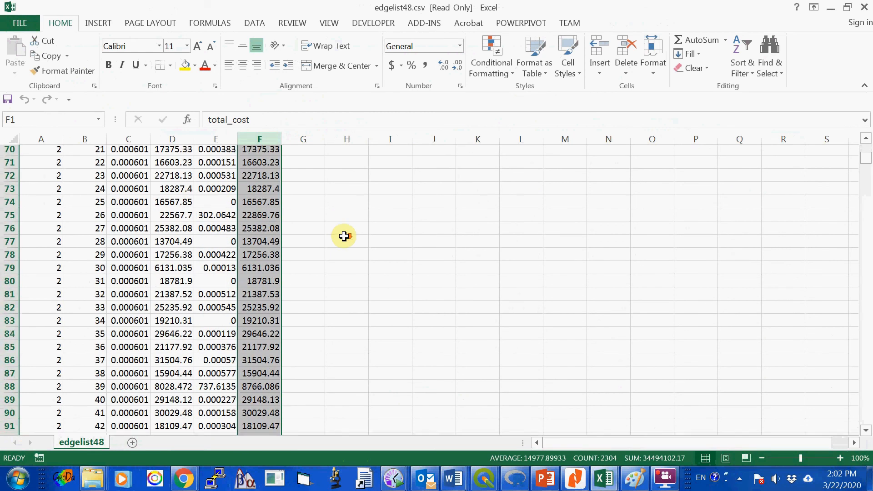
scroll(343, 236, down, 15)
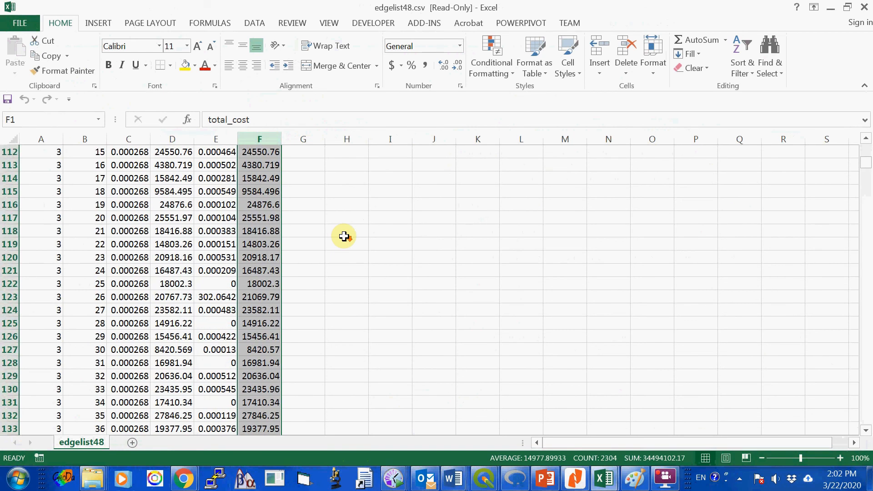
scroll(343, 236, down, 5)
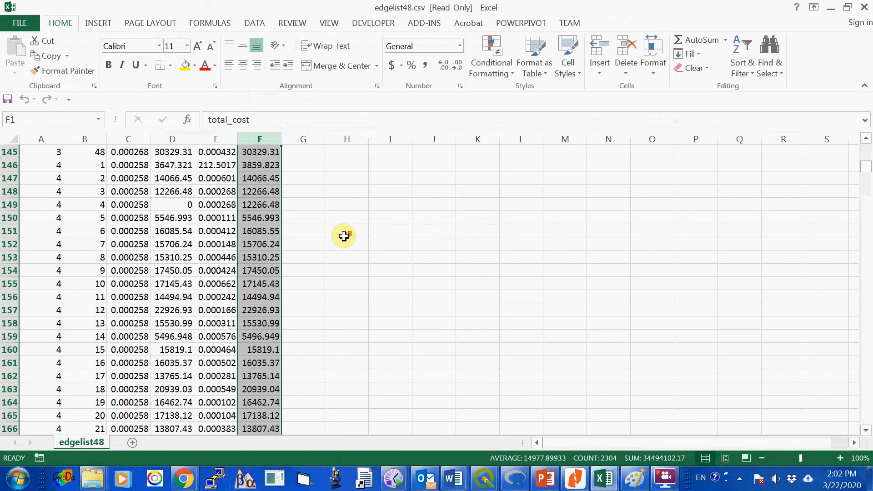
scroll(344, 236, down, 10)
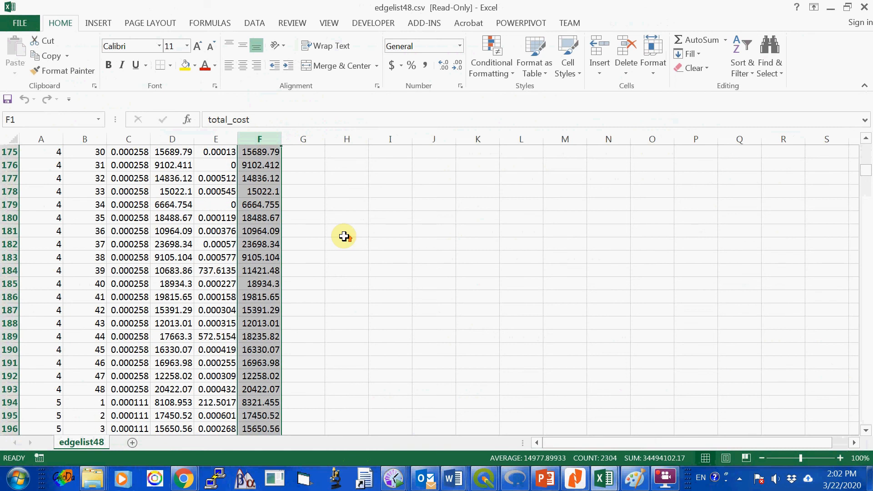
scroll(344, 236, up, 20)
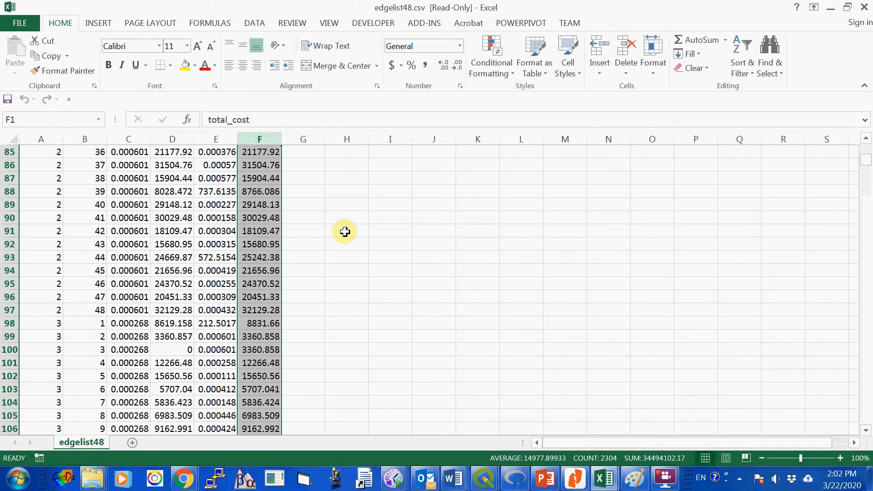
scroll(344, 232, up, 18)
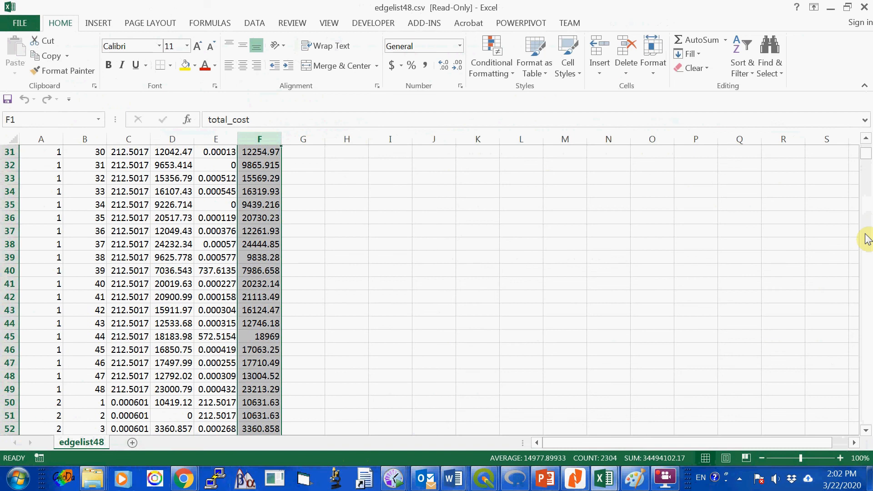
drag(865, 155, 864, 145)
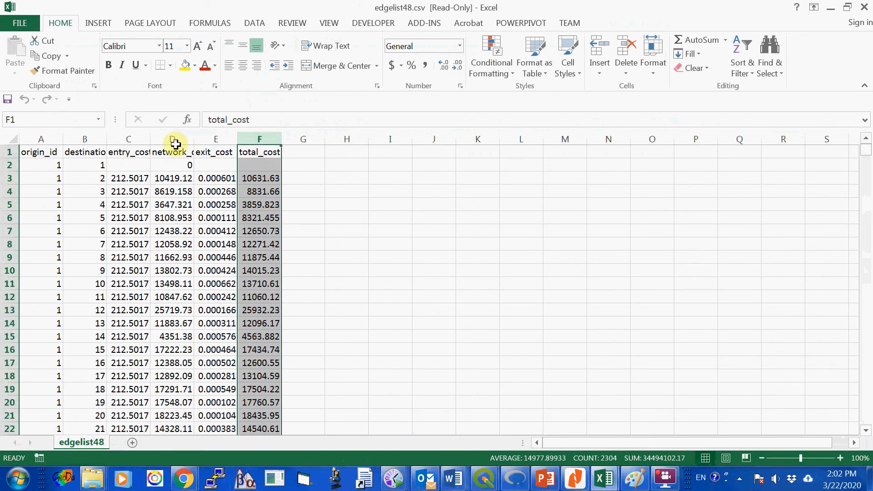
- Delete the three columns from entry_cost through exit_cost, leaving the origin, destination and total_cost columns
drag(121, 141, 203, 137)
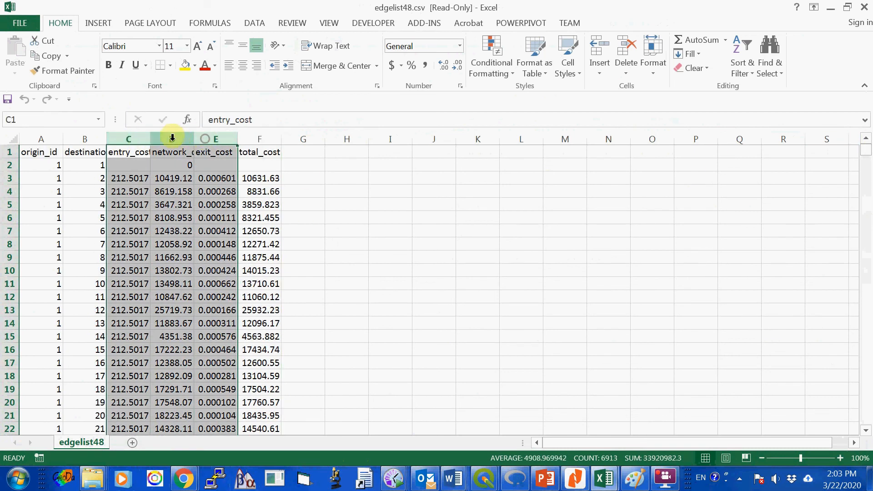
right_click(169, 137)
click(218, 249)
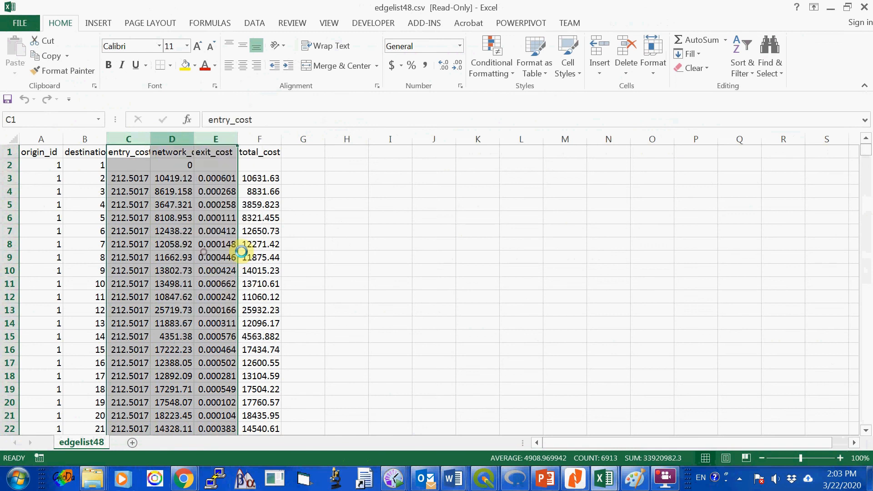
- Rename the total_cost column header in cell C1 to weight
click(127, 152)
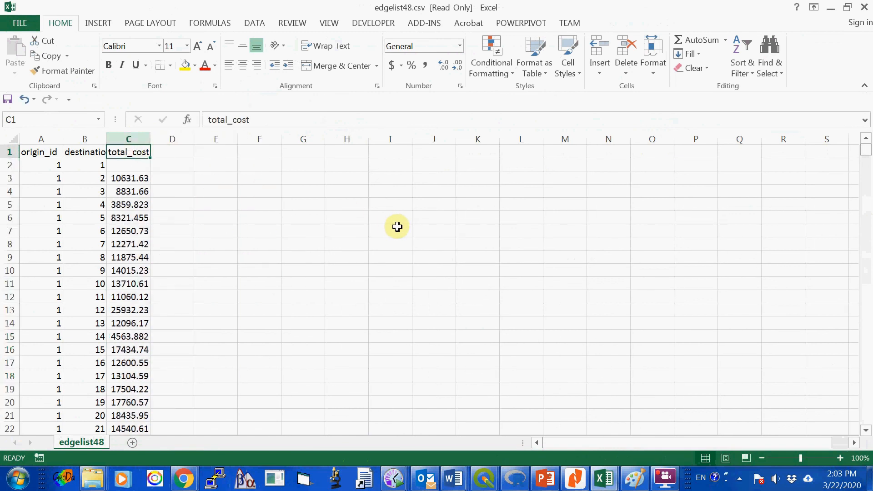
text(weight)
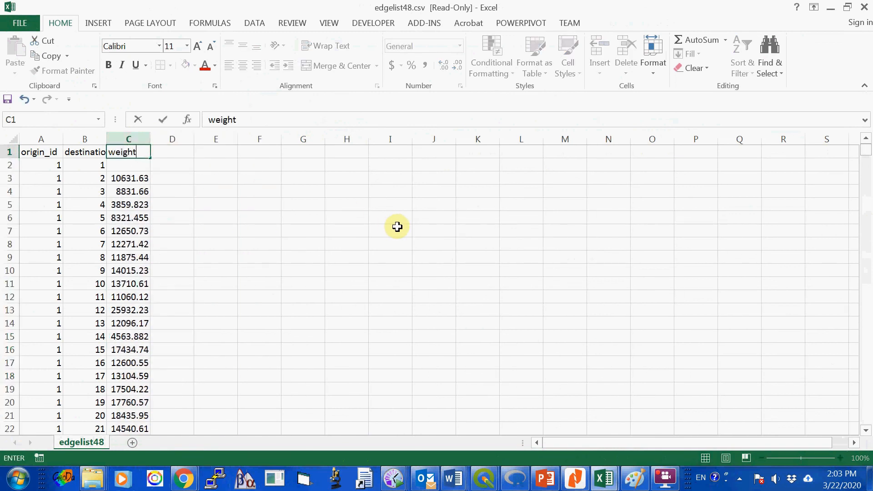
click(382, 271)
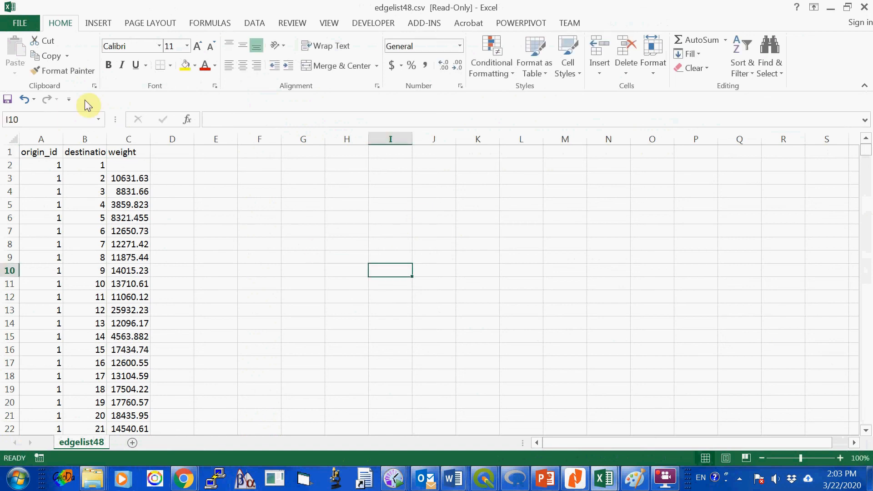
- Save the edge list as a new comma-delimited CSV file named edgelist48_new.csv in the demo folder, keeping the CSV format
click(22, 23)
click(41, 135)
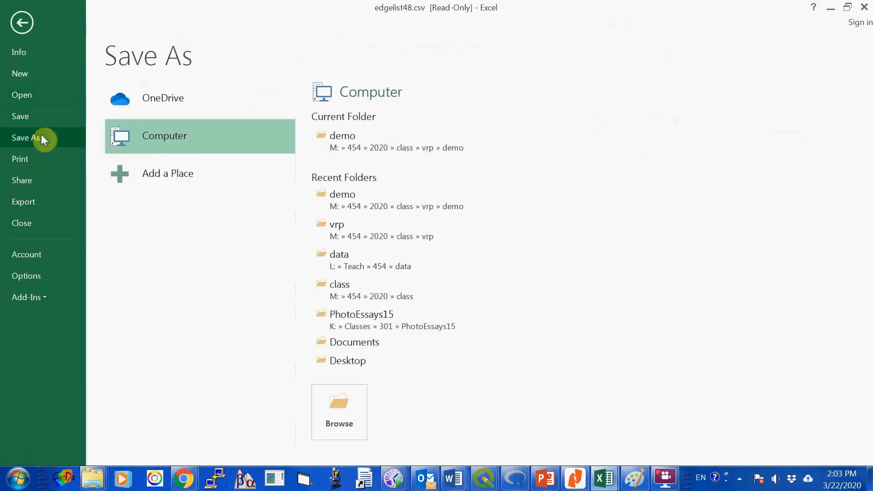
click(429, 151)
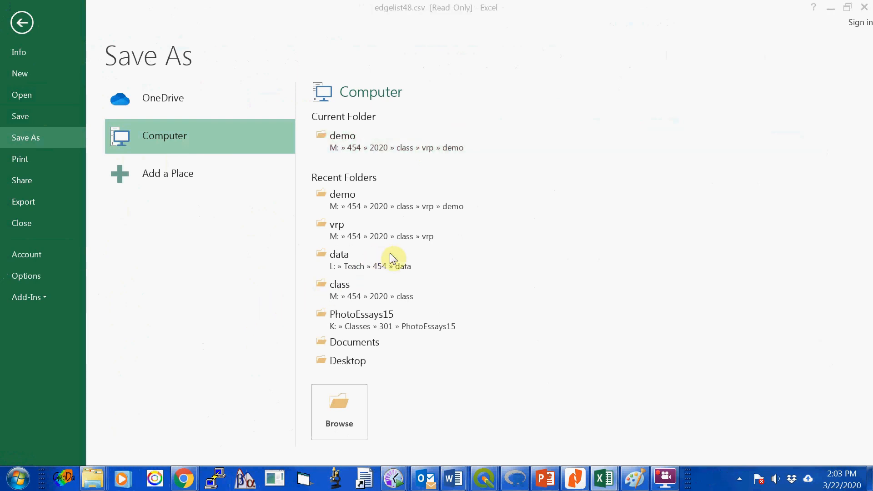
click(341, 110)
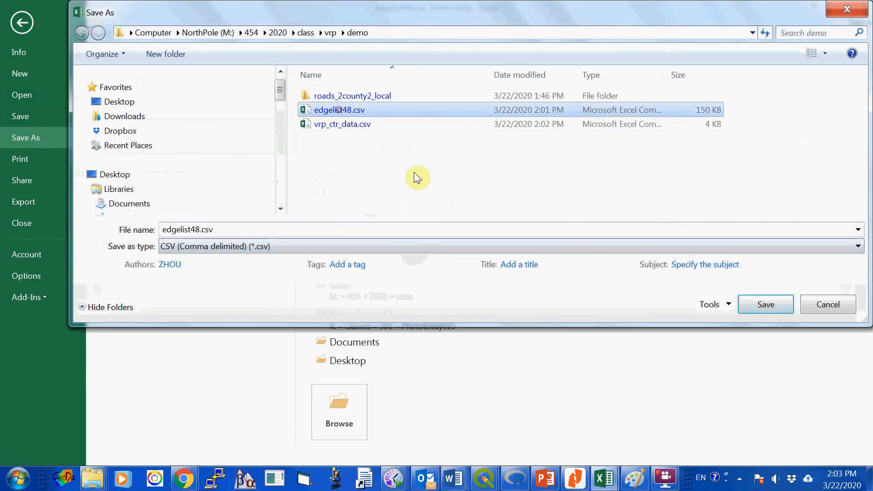
click(205, 229)
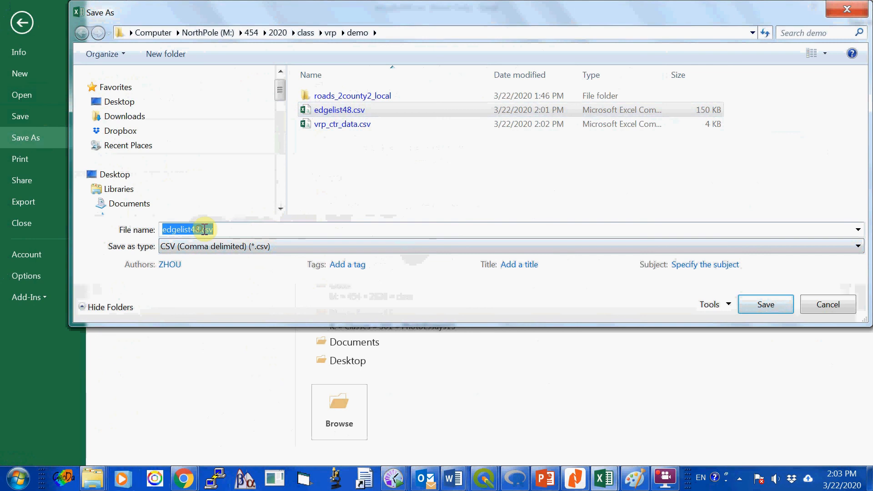
click(201, 230)
text(_new)
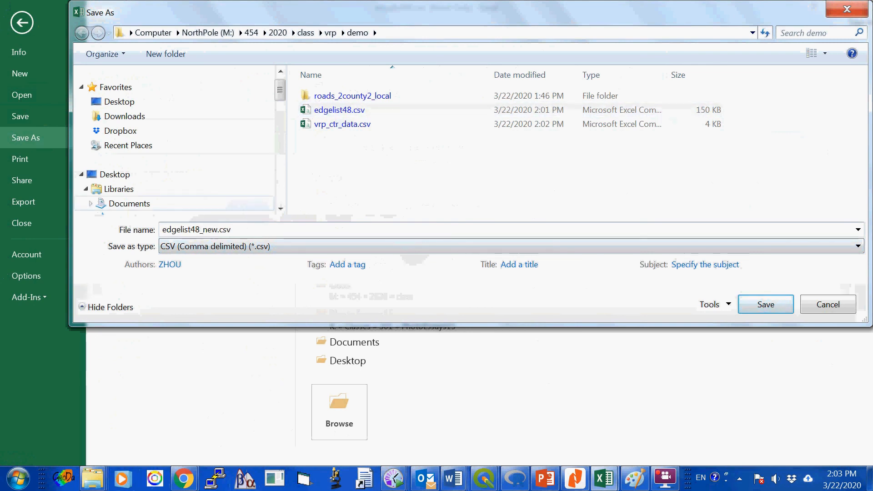
click(764, 303)
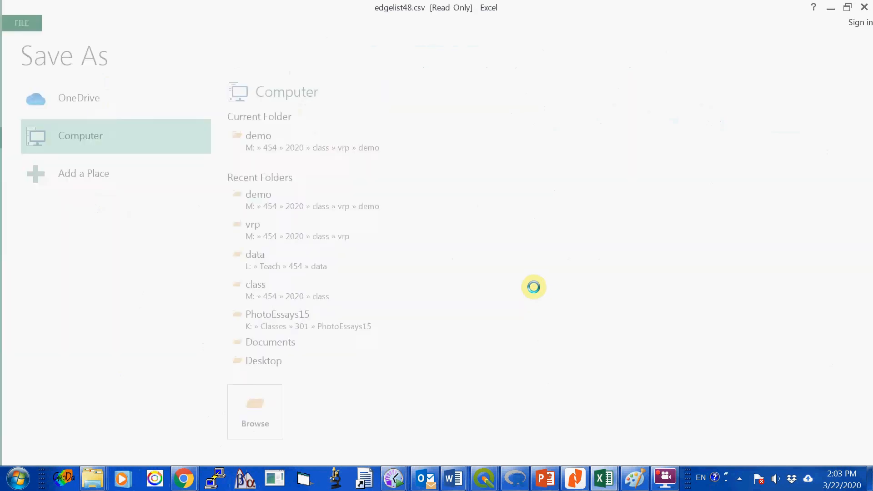
click(384, 285)
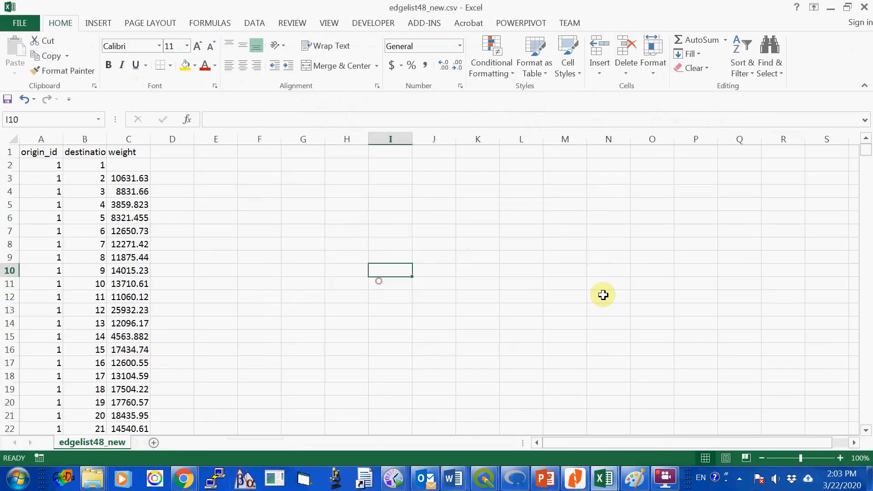